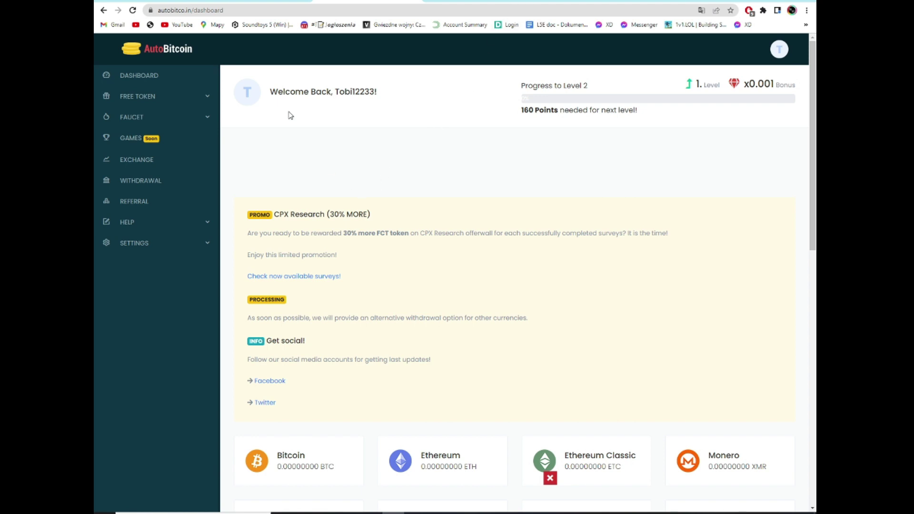
Step: Check the coin balances on the FaucetPay user dashboard, and look through the AutoBitcoin dashboard
{"action": "key", "text": "ctrl+Tab"}
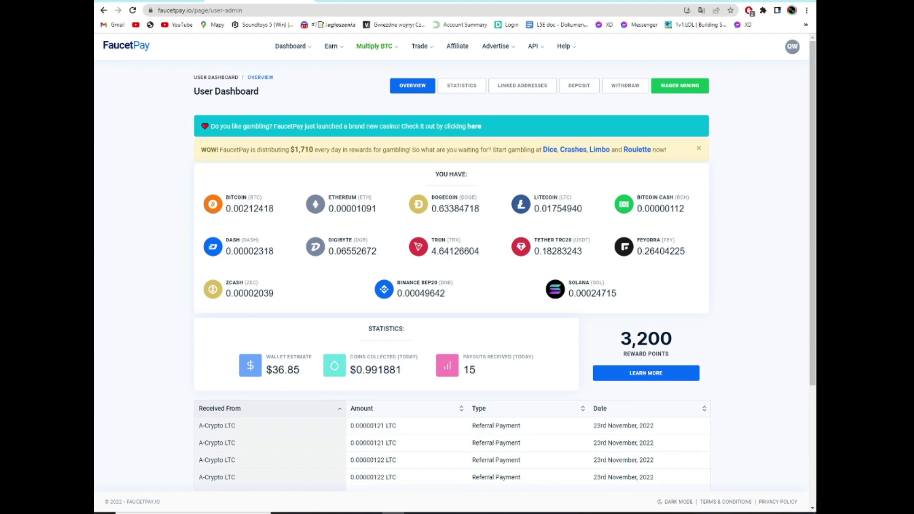
{"action": "key", "text": "ctrl+shift+Tab"}
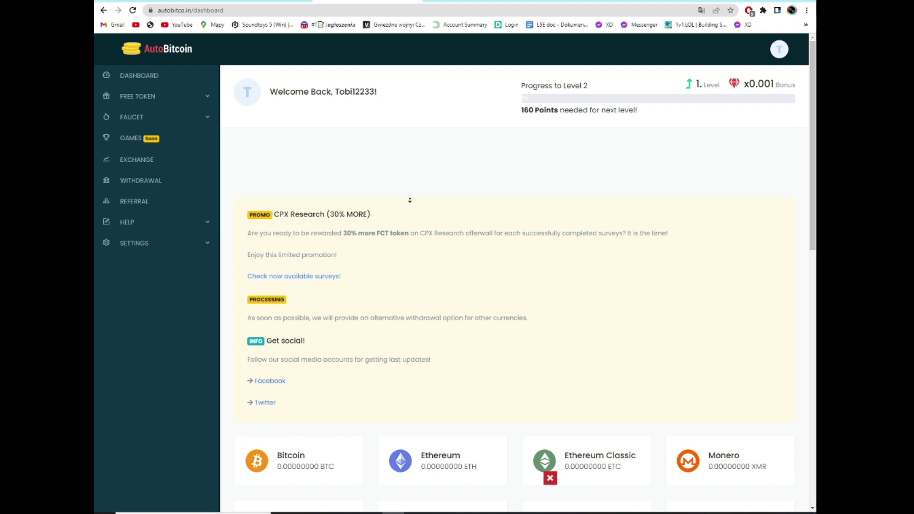
{"action": "scroll", "coordinate": [409, 200], "scroll_direction": "down", "scroll_amount": 8}
{"action": "scroll", "coordinate": [374, 190], "scroll_direction": "up", "scroll_amount": 8}
Step: Open the AutoBitcoin Shortlinks page and look through the listed shortlinks with their FCT token rewards and step counts
{"action": "left_click", "coordinate": [196, 100]}
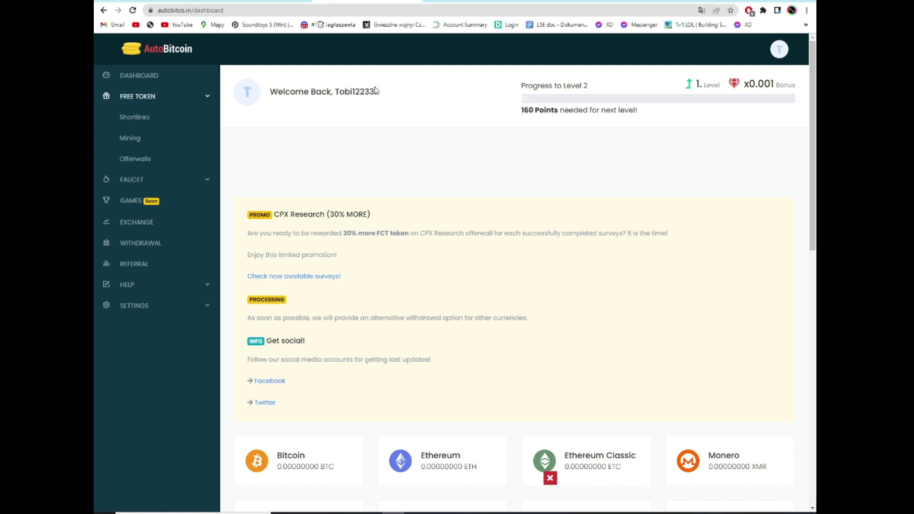
{"action": "left_click", "coordinate": [139, 120]}
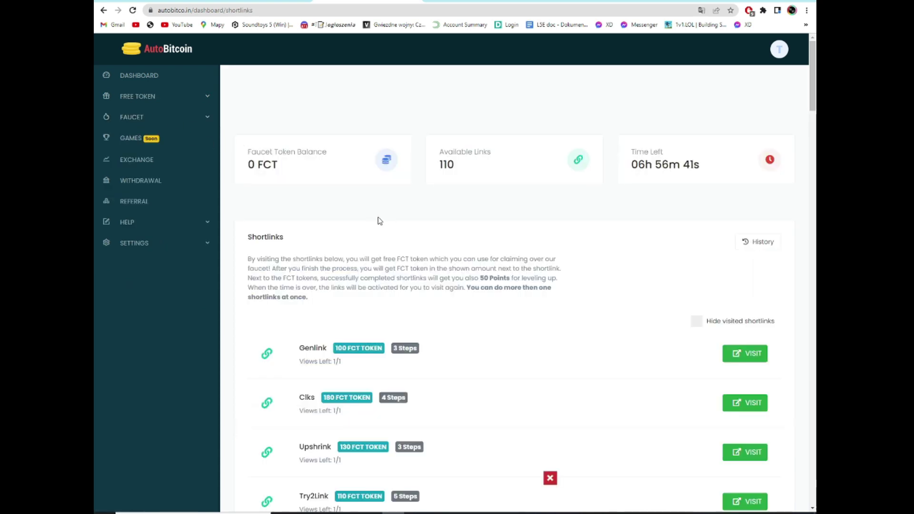
{"action": "scroll", "coordinate": [384, 218], "scroll_direction": "down", "scroll_amount": 3}
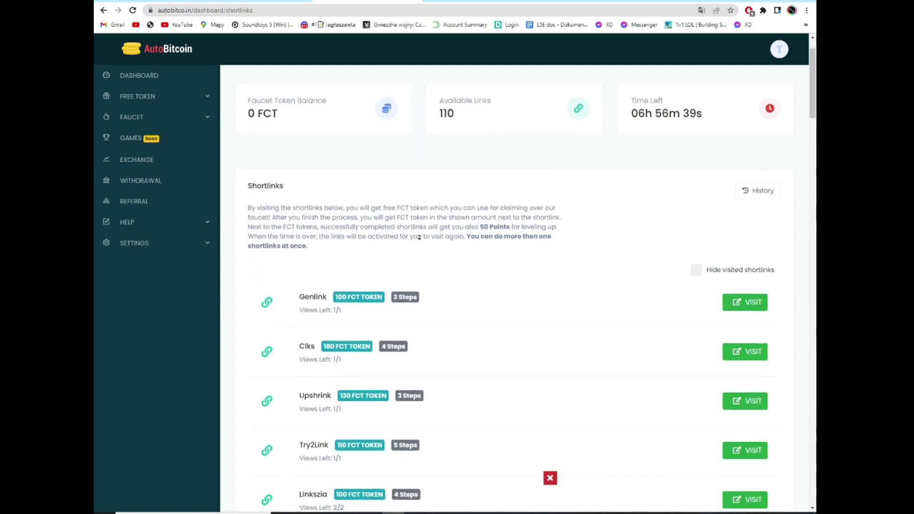
{"action": "scroll", "coordinate": [419, 165], "scroll_direction": "down", "scroll_amount": 5}
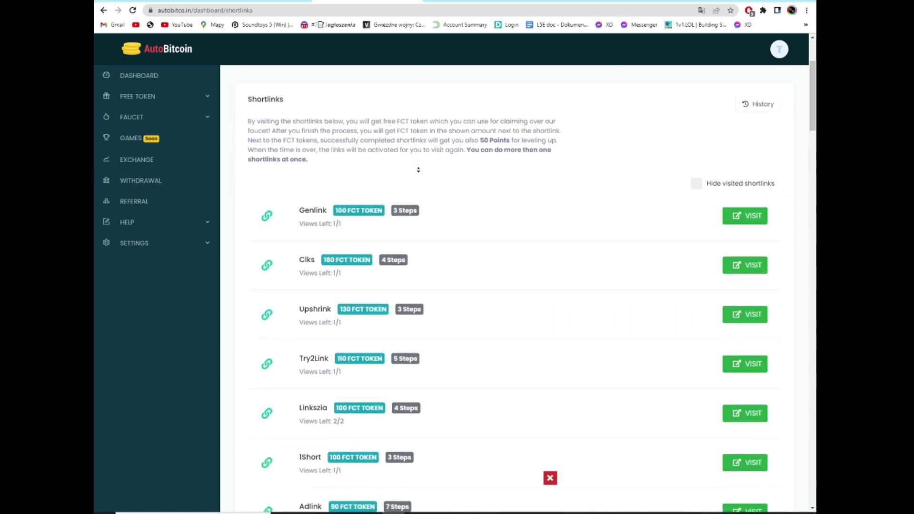
{"action": "scroll", "coordinate": [438, 171], "scroll_direction": "down", "scroll_amount": 2}
{"action": "scroll", "coordinate": [438, 162], "scroll_direction": "up", "scroll_amount": 8}
{"action": "scroll", "coordinate": [436, 150], "scroll_direction": "down", "scroll_amount": 3}
{"action": "scroll", "coordinate": [438, 165], "scroll_direction": "down", "scroll_amount": 10}
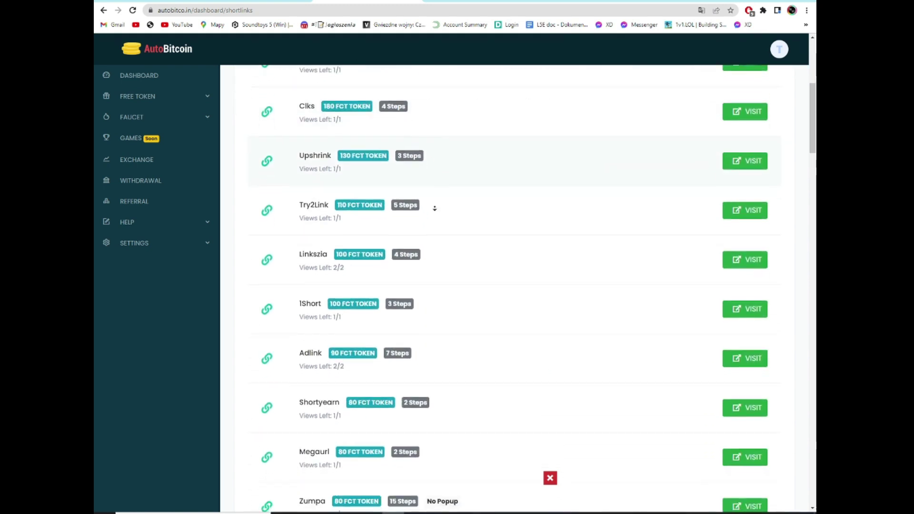
{"action": "scroll", "coordinate": [441, 180], "scroll_direction": "up", "scroll_amount": 8}
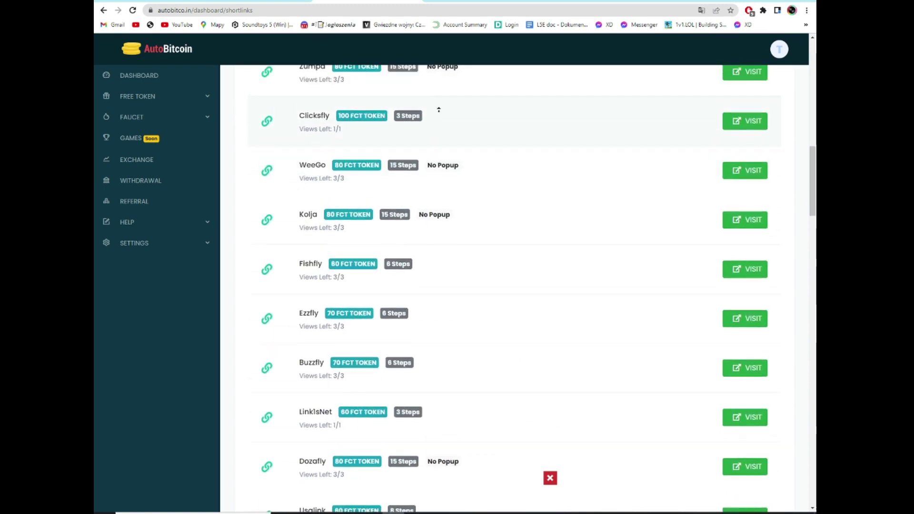
{"action": "scroll", "coordinate": [470, 93], "scroll_direction": "up", "scroll_amount": 5}
{"action": "scroll", "coordinate": [478, 187], "scroll_direction": "down", "scroll_amount": 11}
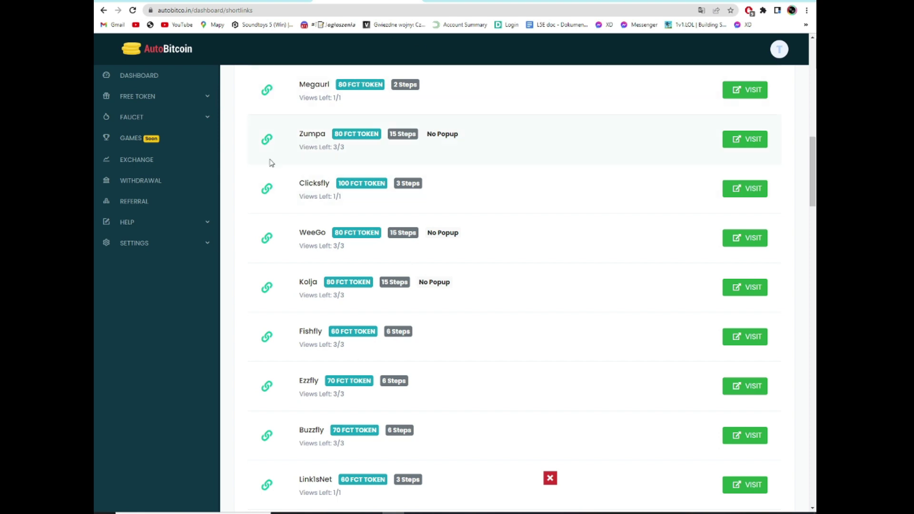
{"action": "scroll", "coordinate": [230, 214], "scroll_direction": "down", "scroll_amount": 3}
{"action": "scroll", "coordinate": [222, 236], "scroll_direction": "down", "scroll_amount": 20}
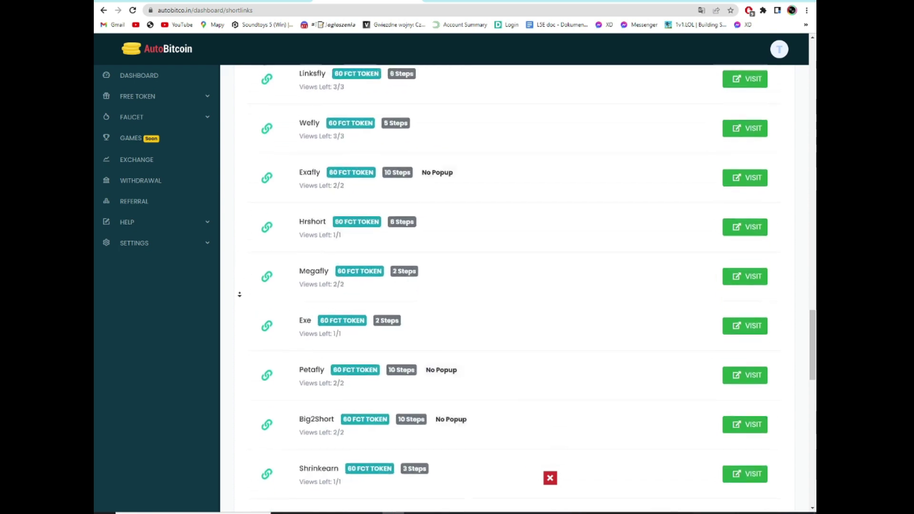
{"action": "scroll", "coordinate": [239, 295], "scroll_direction": "down", "scroll_amount": 10}
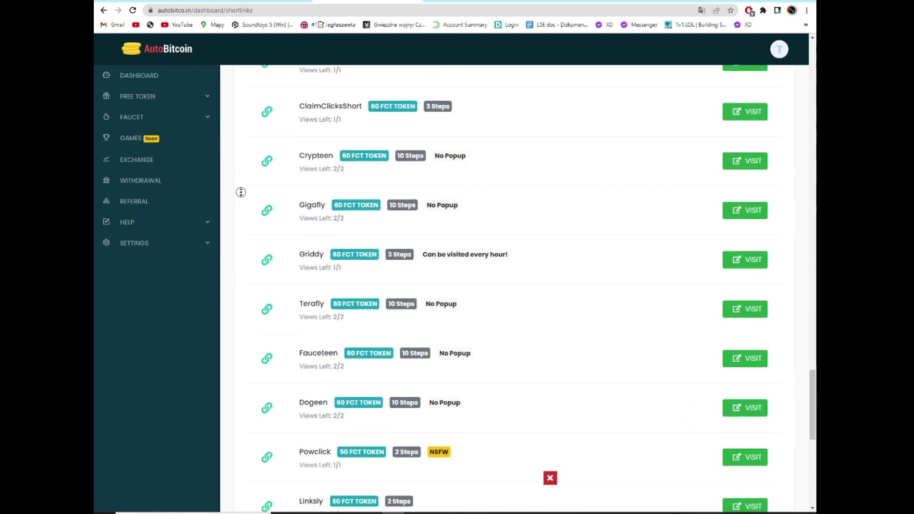
{"action": "scroll", "coordinate": [233, 186], "scroll_direction": "up", "scroll_amount": 20}
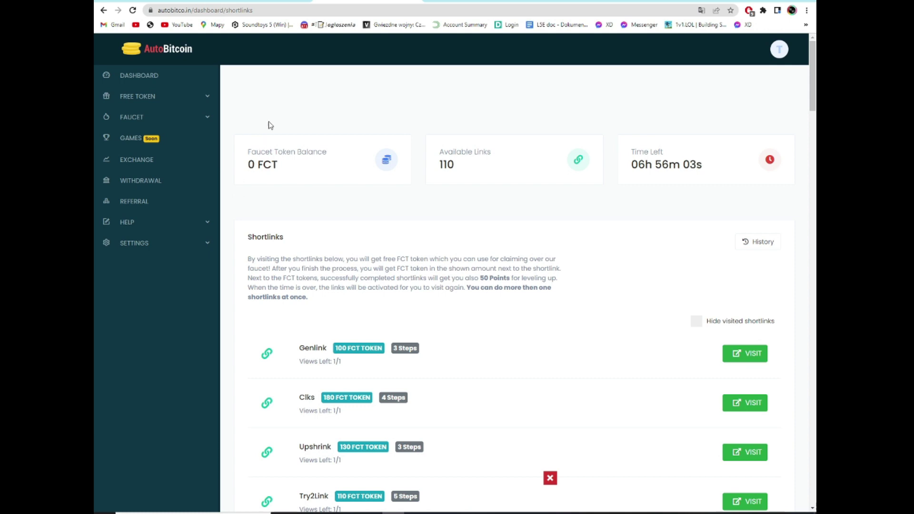
Step: Highlight the Available Links count and check the number of views left on the first shortlinks
{"action": "triple_click", "coordinate": [439, 165]}
{"action": "triple_click", "coordinate": [439, 178]}
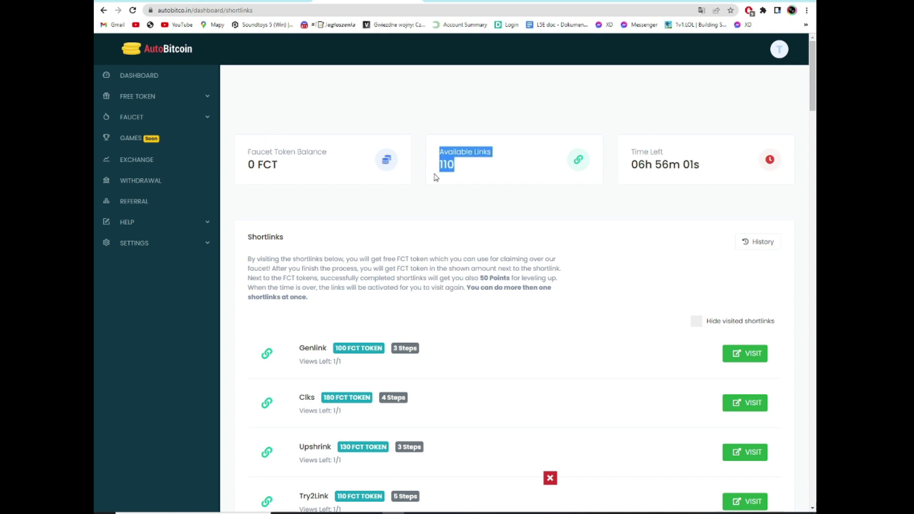
{"action": "left_click", "coordinate": [437, 176]}
{"action": "scroll", "coordinate": [440, 156], "scroll_direction": "down", "scroll_amount": 6}
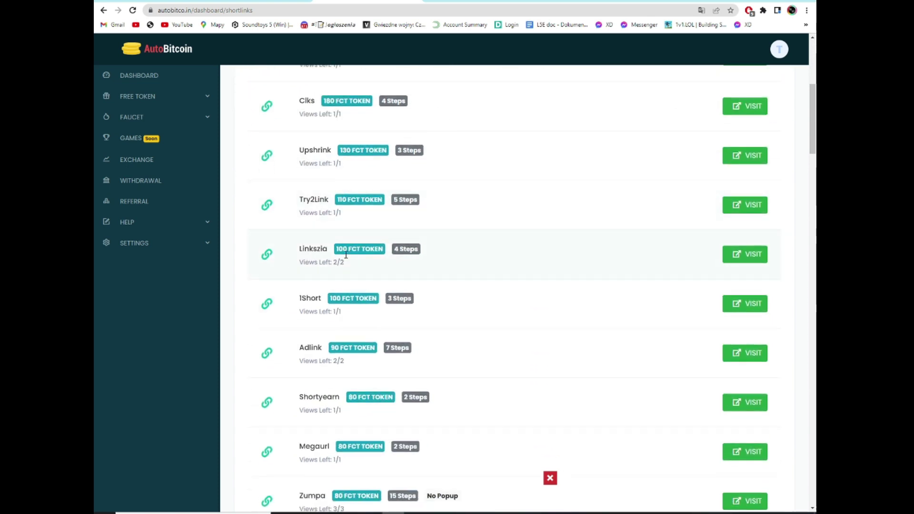
{"action": "scroll", "coordinate": [212, 346], "scroll_direction": "up", "scroll_amount": 6}
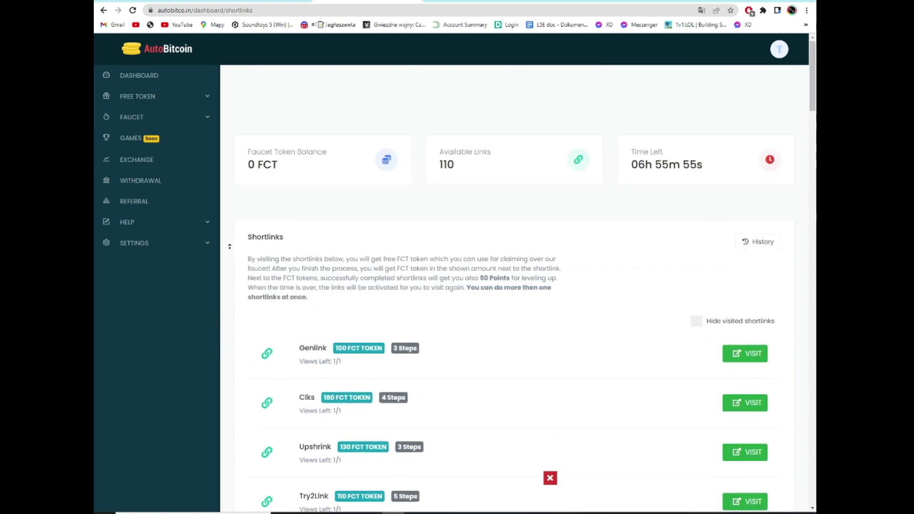
Step: Open the free-token Mining page and examine the browser mining instructions, conversion rate and thread setting
{"action": "left_click", "coordinate": [189, 98]}
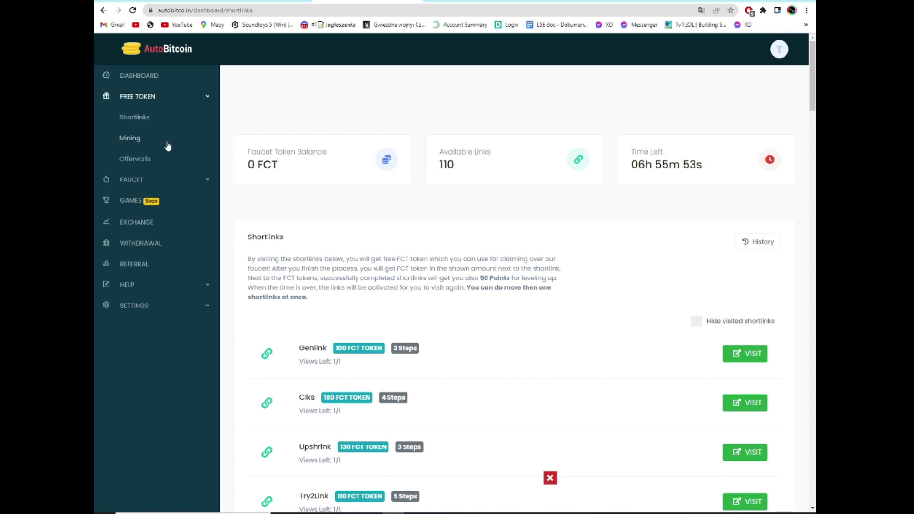
{"action": "left_click", "coordinate": [148, 144]}
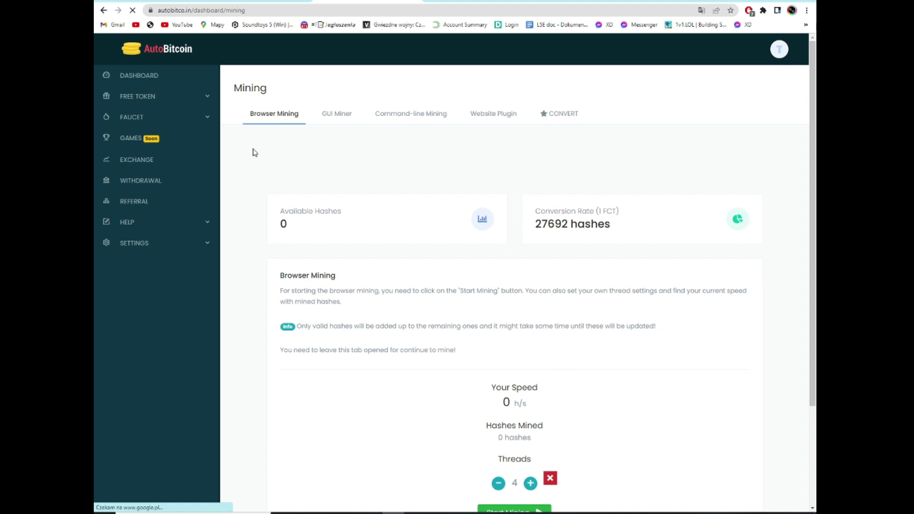
{"action": "scroll", "coordinate": [255, 152], "scroll_direction": "down", "scroll_amount": 3}
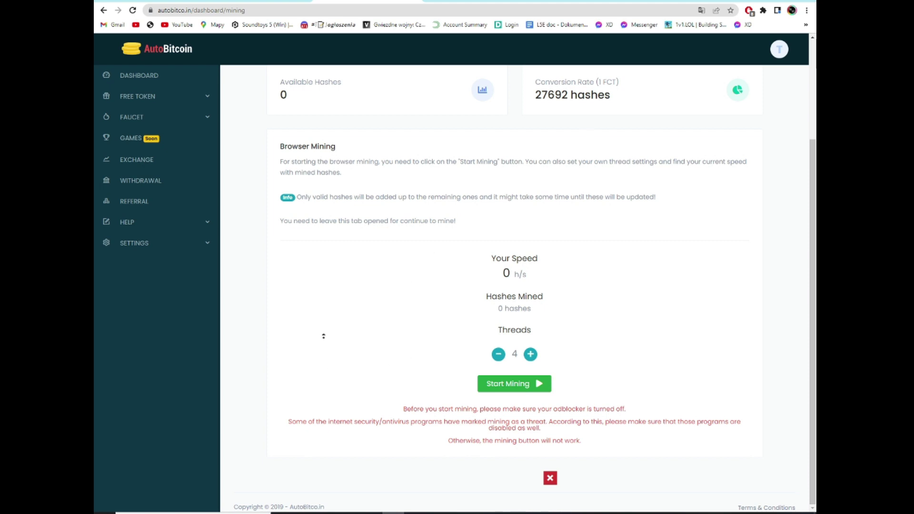
{"action": "scroll", "coordinate": [323, 336], "scroll_direction": "up", "scroll_amount": 3}
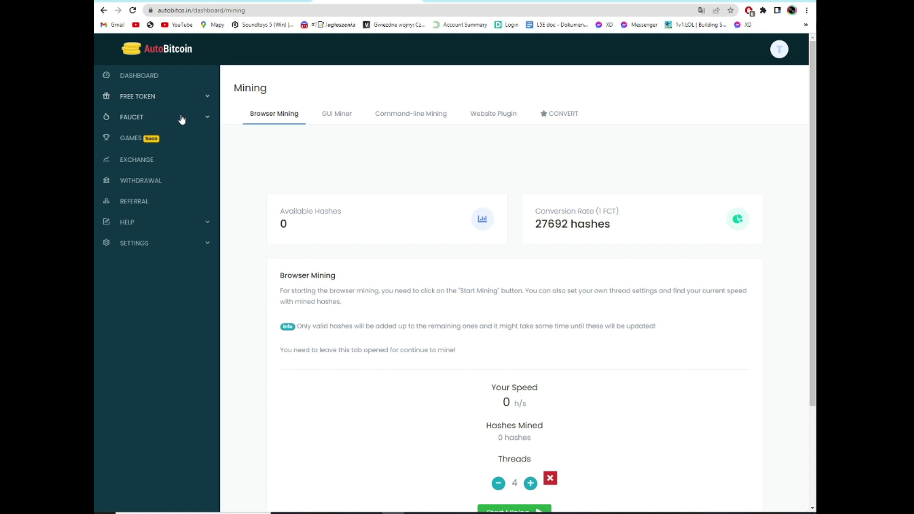
Step: Open the Offerwalls page and compare the requirements of the KiwiWall and Wannads offerwalls
{"action": "left_click", "coordinate": [174, 103]}
{"action": "left_click", "coordinate": [139, 158]}
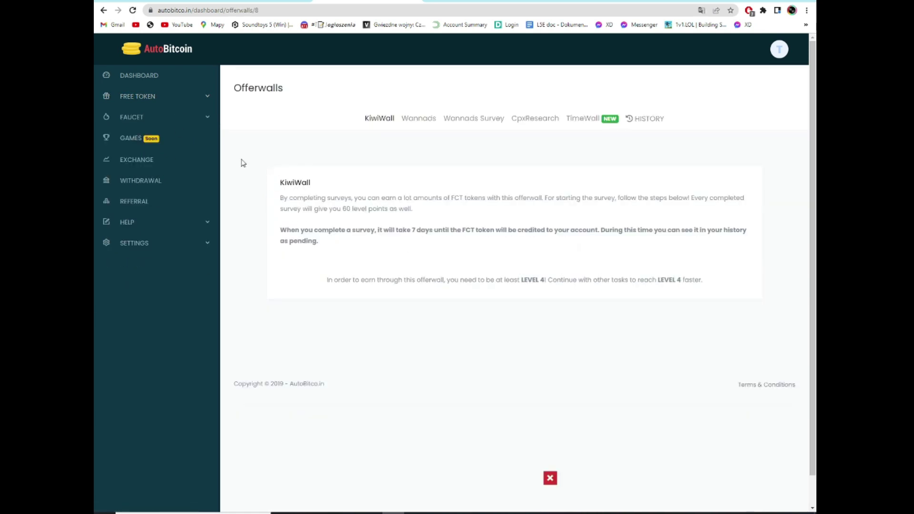
{"action": "scroll", "coordinate": [688, 171], "scroll_direction": "down", "scroll_amount": 1}
{"action": "scroll", "coordinate": [624, 212], "scroll_direction": "up", "scroll_amount": 1}
{"action": "left_click", "coordinate": [415, 122]}
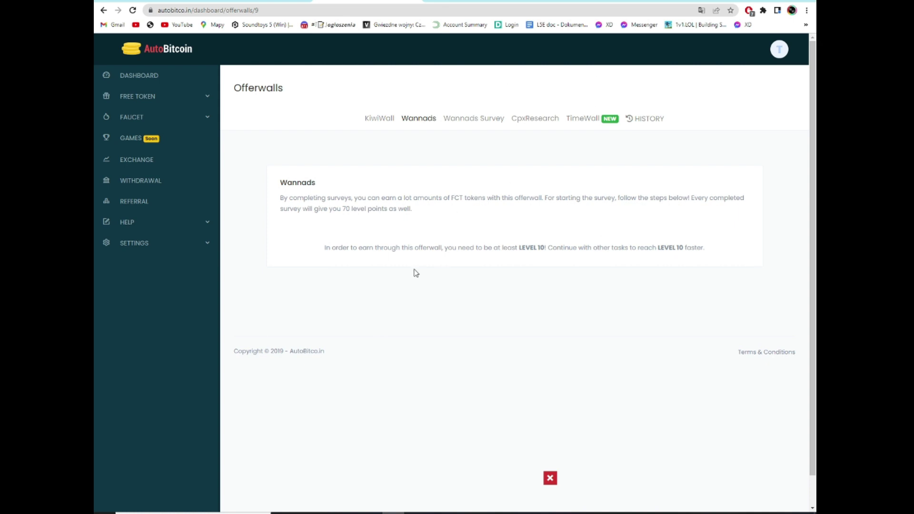
{"action": "left_click", "coordinate": [382, 123]}
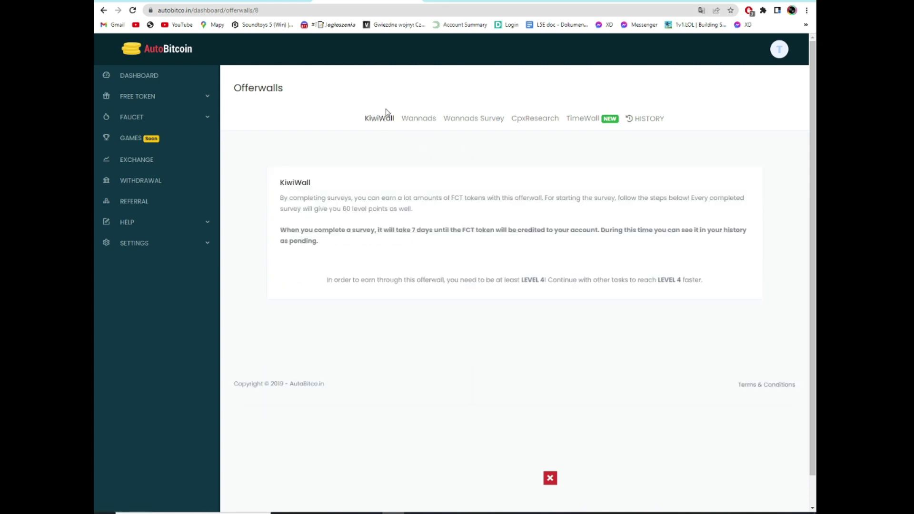
Step: Highlight KiwiWall's note on when survey tokens are credited and its minimum level requirement
{"action": "left_click_drag", "start_coordinate": [299, 231], "coordinate": [455, 243]}
{"action": "left_click", "coordinate": [454, 243]}
{"action": "left_click_drag", "start_coordinate": [513, 279], "coordinate": [589, 276]}
{"action": "left_click", "coordinate": [593, 276]}
Step: Open the faucet's Auto Claim page and examine its currency, payout, frequency and payment boost options
{"action": "left_click", "coordinate": [154, 118]}
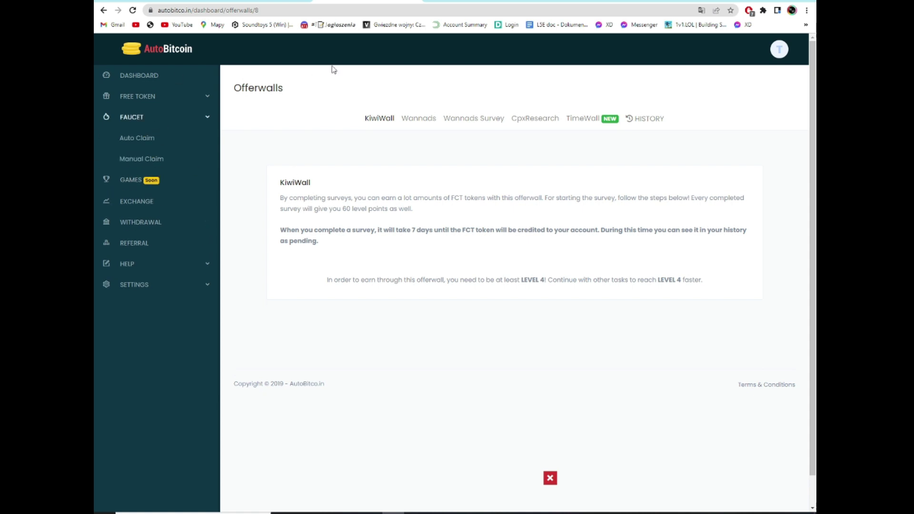
{"action": "left_click", "coordinate": [149, 142]}
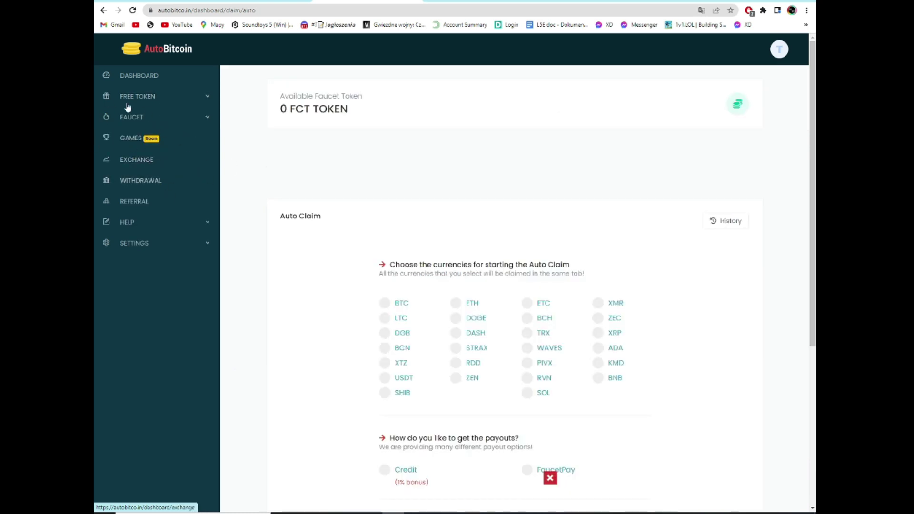
{"action": "scroll", "coordinate": [445, 156], "scroll_direction": "down", "scroll_amount": 3}
Step: On the faucet's Manual Claim page, set the currency to Bitcoin (BTC) and the FCT token amount to 120
{"action": "left_click", "coordinate": [151, 119]}
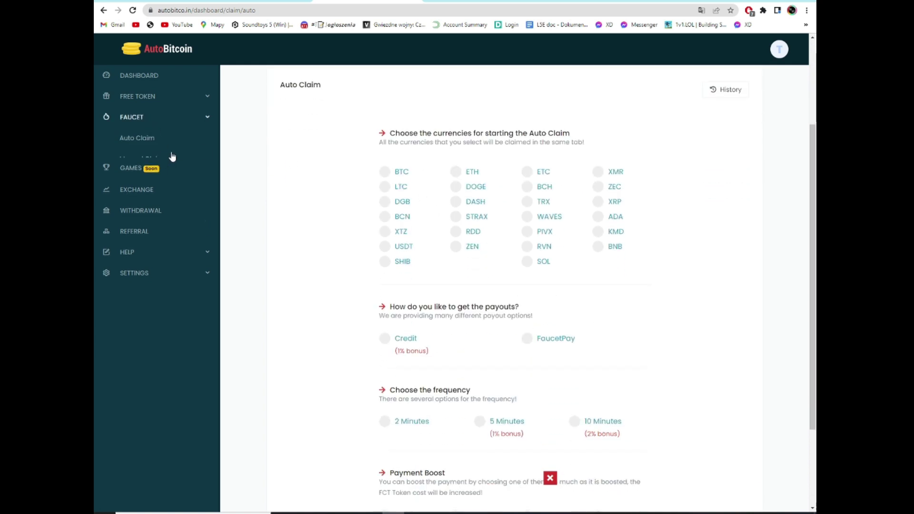
{"action": "left_click", "coordinate": [149, 162]}
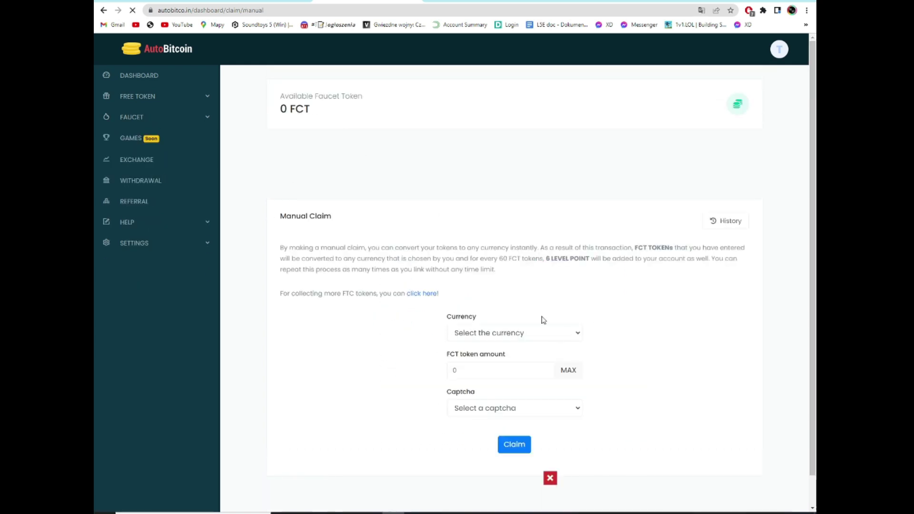
{"action": "scroll", "coordinate": [557, 310], "scroll_direction": "down", "scroll_amount": 1}
{"action": "left_click", "coordinate": [527, 301]}
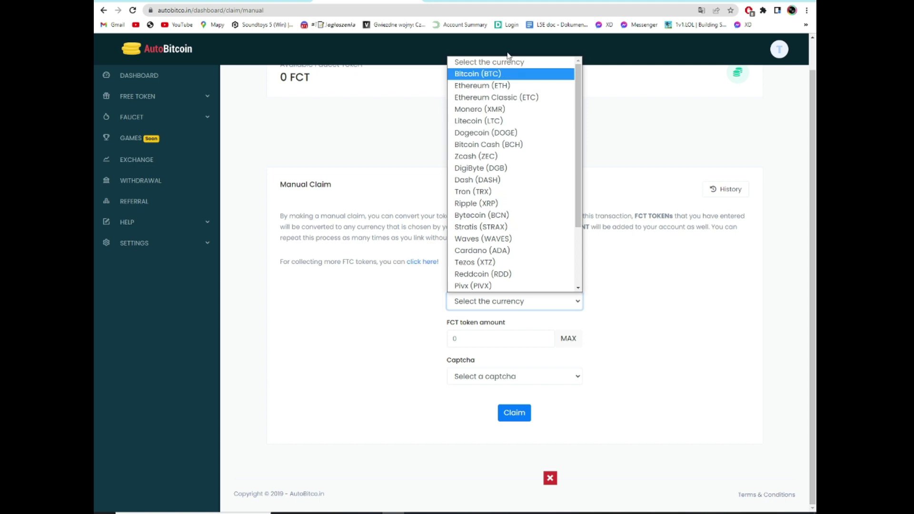
{"action": "left_click", "coordinate": [508, 77]}
{"action": "left_click", "coordinate": [503, 339]}
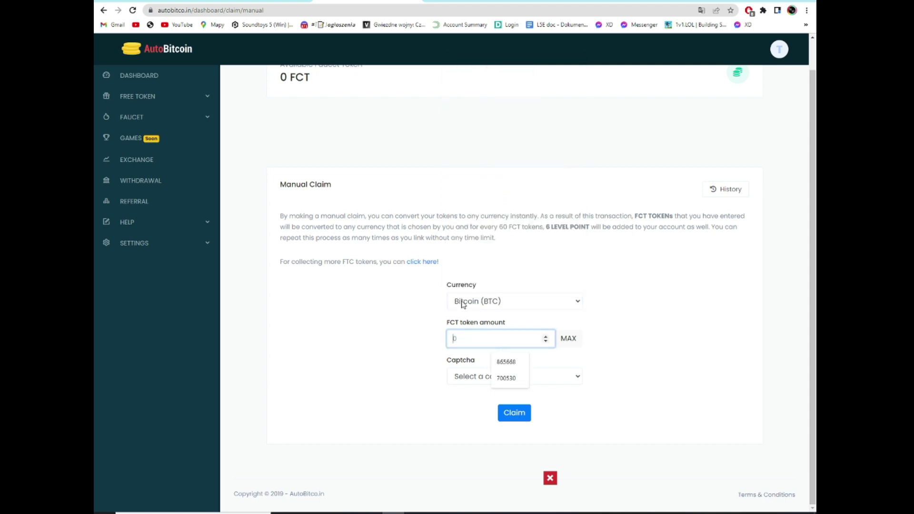
{"action": "type", "text": "129"}
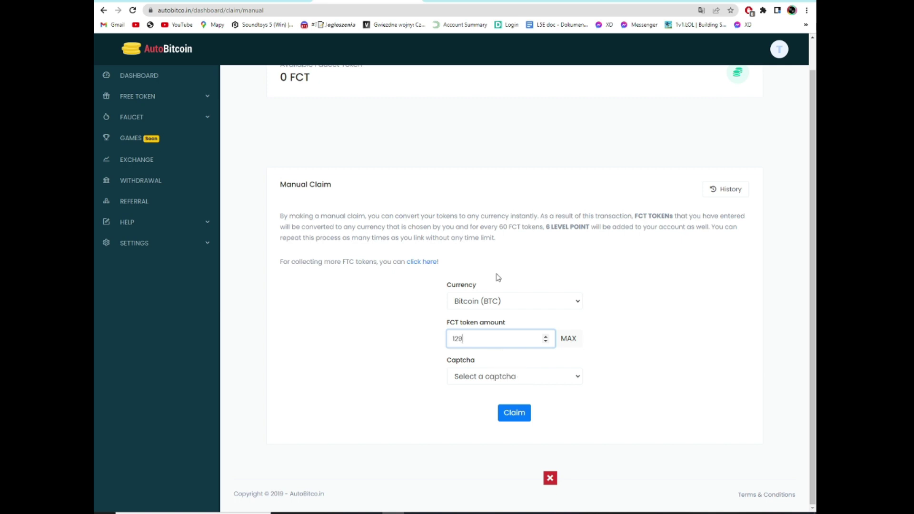
{"action": "key", "text": "BackSpace"}
{"action": "type", "text": "0"}
Step: Choose reCaptcha as the captcha, complete the robot check and try to submit the manual Bitcoin claim
{"action": "left_click", "coordinate": [546, 376]}
{"action": "left_click", "coordinate": [521, 414]}
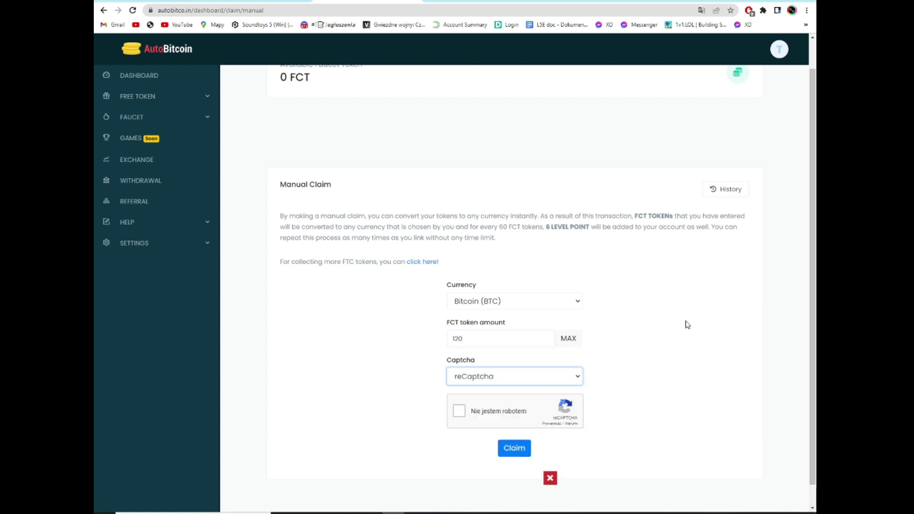
{"action": "scroll", "coordinate": [687, 324], "scroll_direction": "down", "scroll_amount": 1}
{"action": "left_click", "coordinate": [503, 400]}
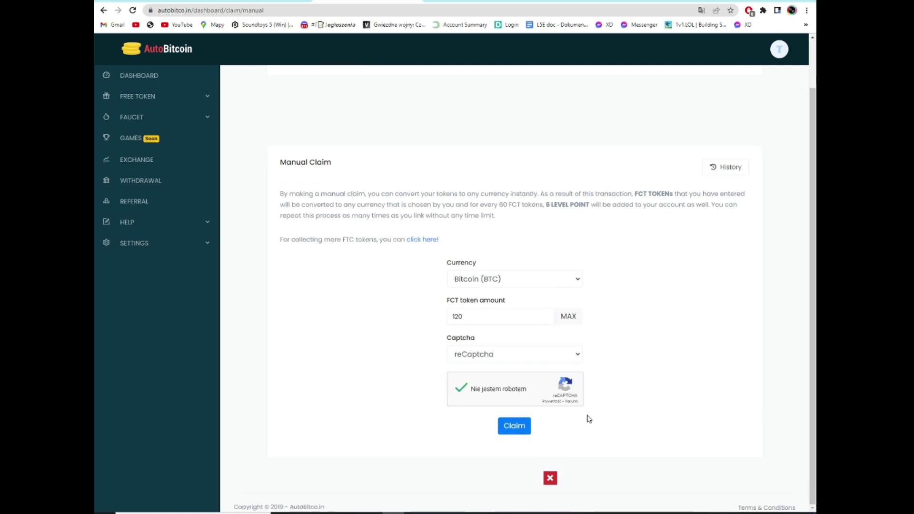
{"action": "left_click", "coordinate": [512, 426]}
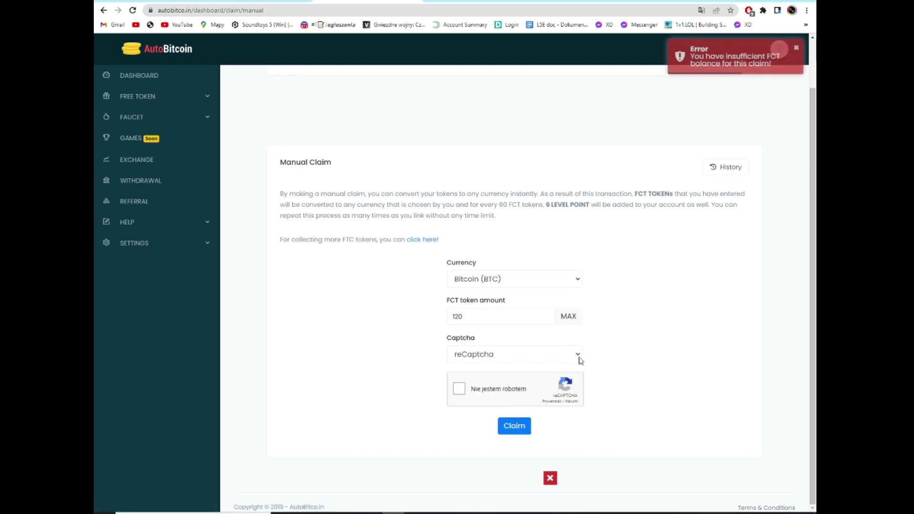
Step: On the faucet's Auto Claim page, select BTC as the currency, FaucetPay payouts, a 10 Minutes frequency and a 4x payment boost
{"action": "scroll", "coordinate": [596, 378], "scroll_direction": "up", "scroll_amount": 2}
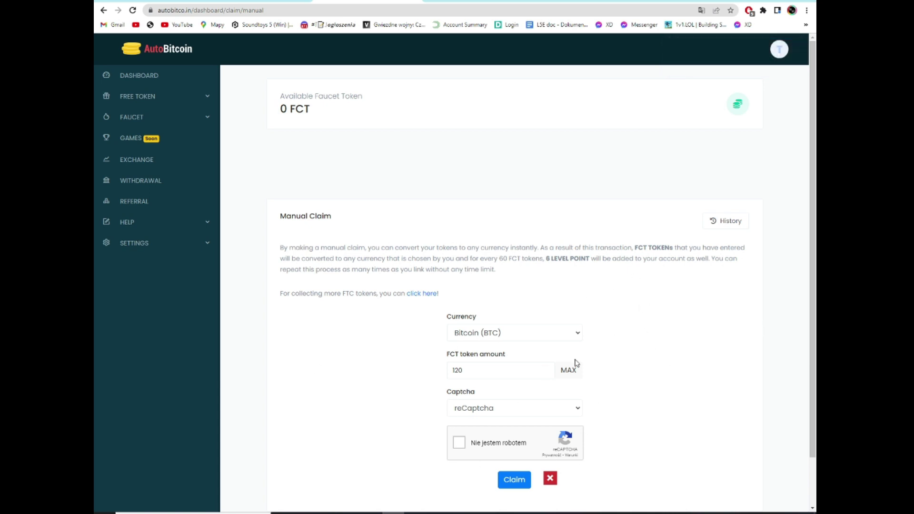
{"action": "scroll", "coordinate": [650, 345], "scroll_direction": "down", "scroll_amount": 2}
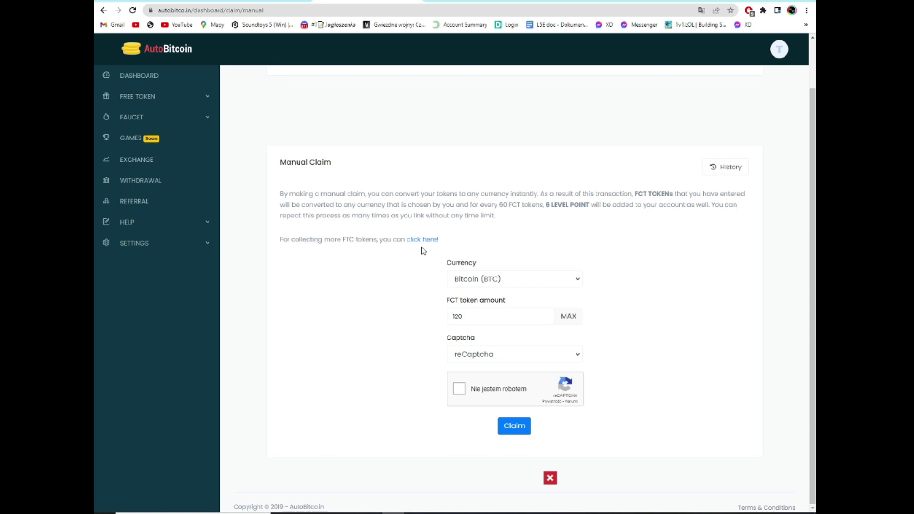
{"action": "left_click", "coordinate": [149, 117]}
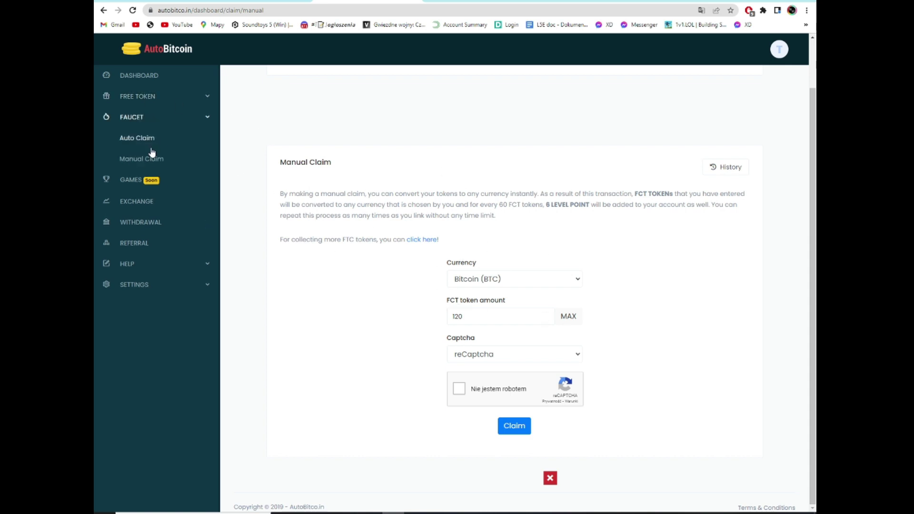
{"action": "left_click", "coordinate": [152, 143]}
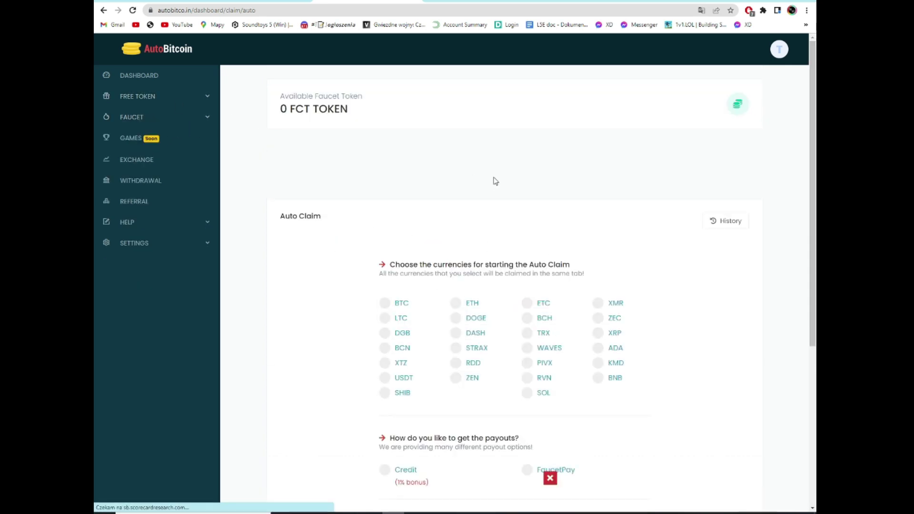
{"action": "scroll", "coordinate": [359, 257], "scroll_direction": "down", "scroll_amount": 3}
{"action": "left_click", "coordinate": [384, 162]}
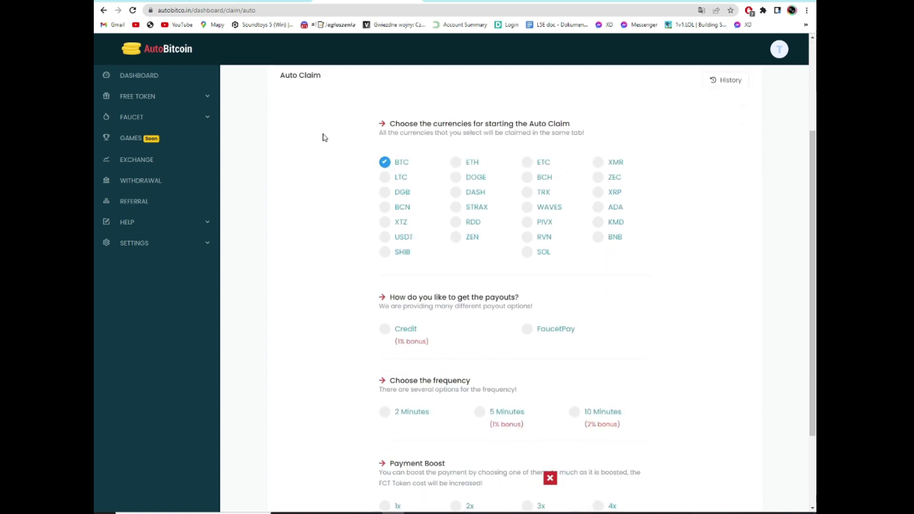
{"action": "scroll", "coordinate": [333, 166], "scroll_direction": "down", "scroll_amount": 2}
{"action": "left_click", "coordinate": [540, 223]}
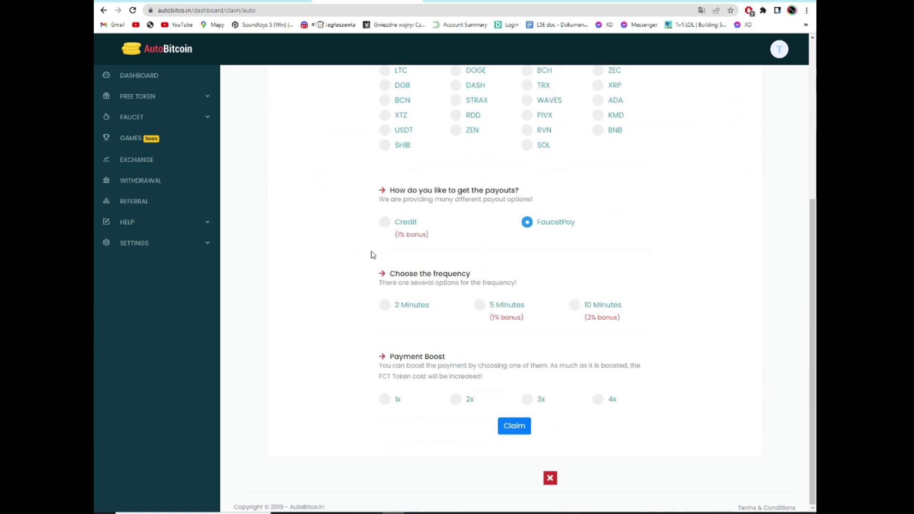
{"action": "left_click", "coordinate": [574, 304]}
{"action": "left_click", "coordinate": [598, 399]}
{"action": "scroll", "coordinate": [267, 290], "scroll_direction": "down", "scroll_amount": 2}
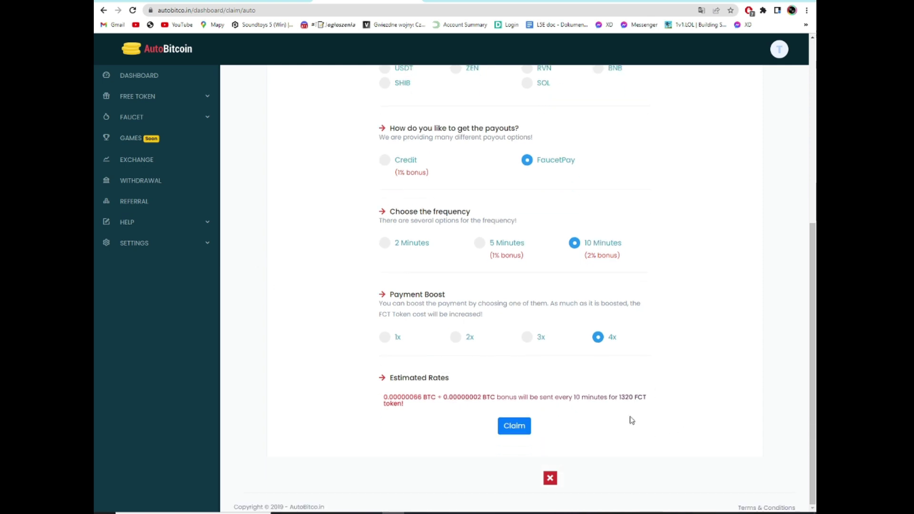
Step: Examine the estimated rates of the chosen Auto Claim settings, highlighting the payout, interval and FCT token cost
{"action": "left_click_drag", "start_coordinate": [657, 400], "coordinate": [506, 398]}
{"action": "left_click", "coordinate": [514, 398]}
{"action": "left_click_drag", "start_coordinate": [572, 398], "coordinate": [593, 399]}
{"action": "left_click", "coordinate": [573, 399]}
{"action": "left_click", "coordinate": [590, 399]}
{"action": "left_click_drag", "start_coordinate": [384, 402], "coordinate": [488, 398]}
{"action": "left_click", "coordinate": [437, 399]}
{"action": "scroll", "coordinate": [300, 324], "scroll_direction": "up", "scroll_amount": 6}
{"action": "scroll", "coordinate": [280, 210], "scroll_direction": "down", "scroll_amount": 6}
{"action": "scroll", "coordinate": [292, 353], "scroll_direction": "up", "scroll_amount": 6}
Step: Open the Exchange page and set up an exchange from Bitcoin (BTC) to Ethereum (ETH)
{"action": "left_click", "coordinate": [174, 125]}
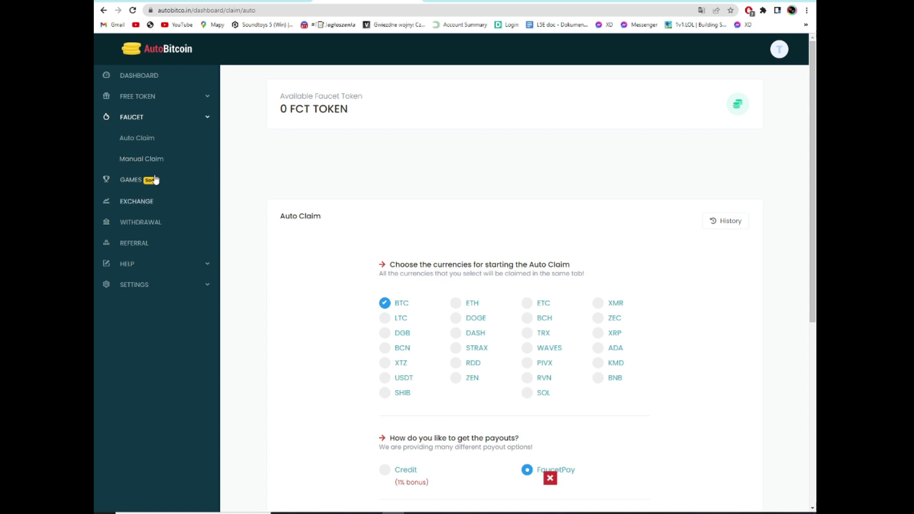
{"action": "left_click", "coordinate": [146, 202]}
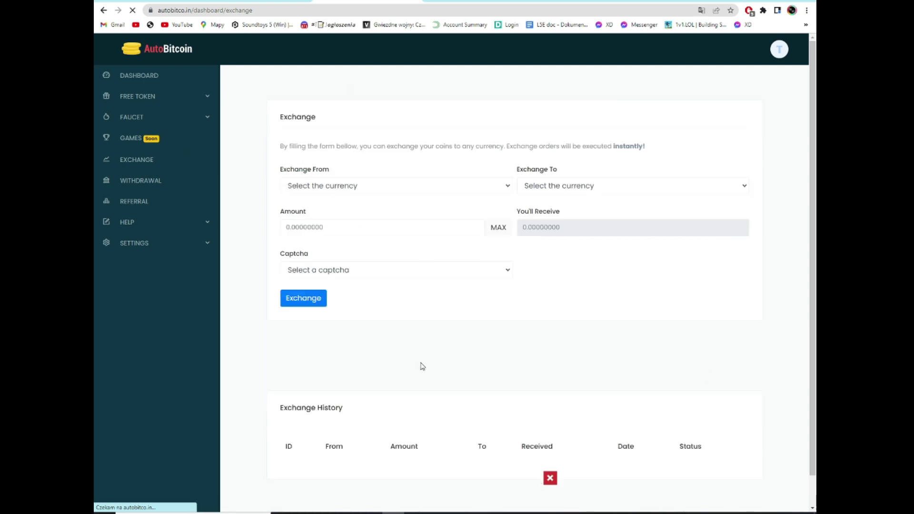
{"action": "left_click", "coordinate": [393, 190]}
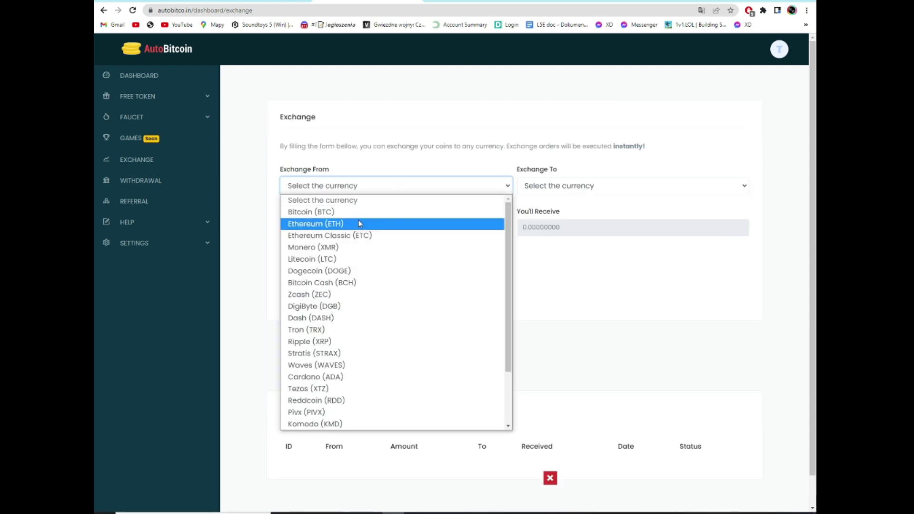
{"action": "left_click", "coordinate": [328, 212]}
{"action": "left_click", "coordinate": [628, 186]}
{"action": "left_click", "coordinate": [562, 222]}
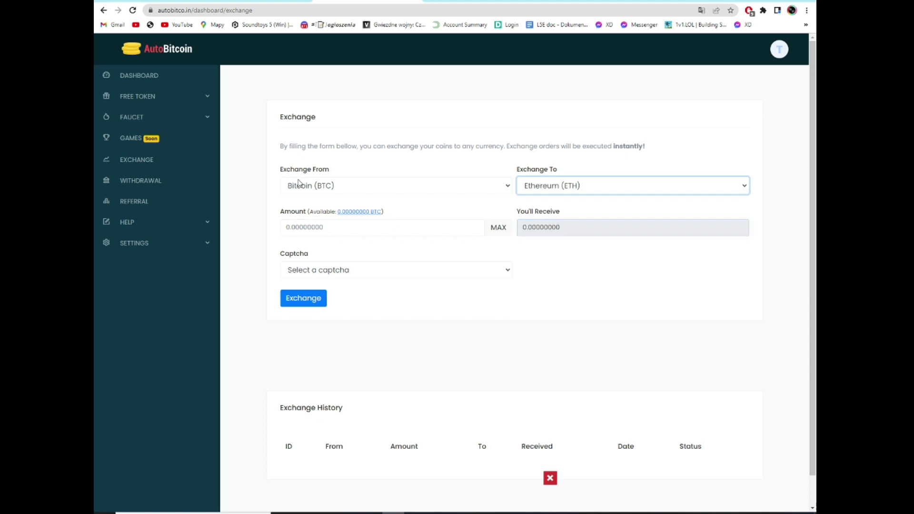
Step: Review the coins on the Withdrawal page and check the balances on the FaucetPay user dashboard
{"action": "left_click", "coordinate": [156, 179]}
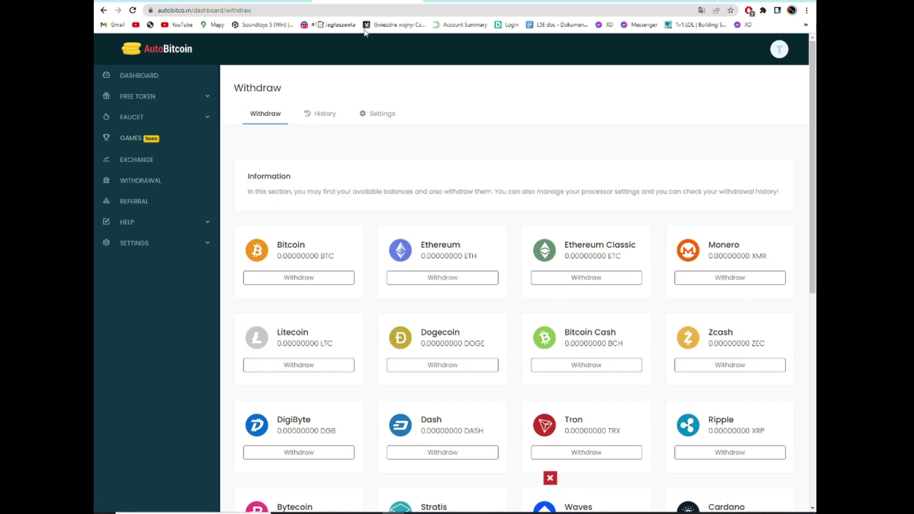
{"action": "scroll", "coordinate": [355, 211], "scroll_direction": "down", "scroll_amount": 3}
{"action": "scroll", "coordinate": [373, 280], "scroll_direction": "down", "scroll_amount": 4}
{"action": "scroll", "coordinate": [374, 280], "scroll_direction": "up", "scroll_amount": 7}
{"action": "key", "text": "ctrl+Tab"}
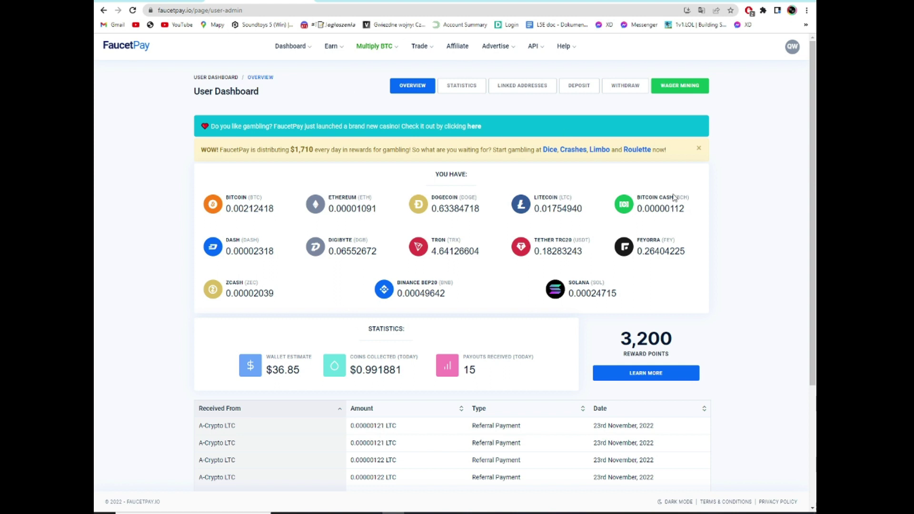
{"action": "key", "text": "ctrl+shift+Tab"}
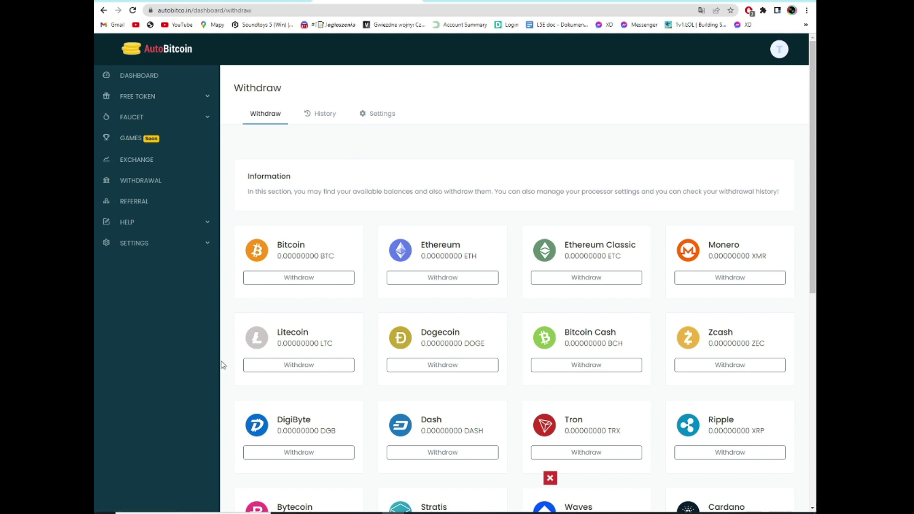
Step: Open the Referrals page and examine its overview, highlighting the current referral rate
{"action": "left_click", "coordinate": [186, 206]}
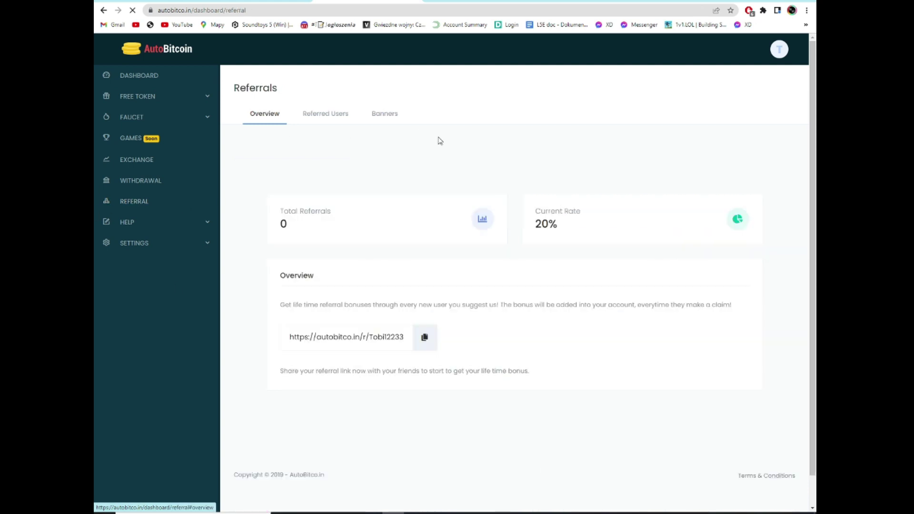
{"action": "left_click_drag", "start_coordinate": [602, 178], "coordinate": [520, 192]}
{"action": "left_click", "coordinate": [567, 194]}
{"action": "left_click", "coordinate": [602, 196]}
{"action": "left_click", "coordinate": [520, 194]}
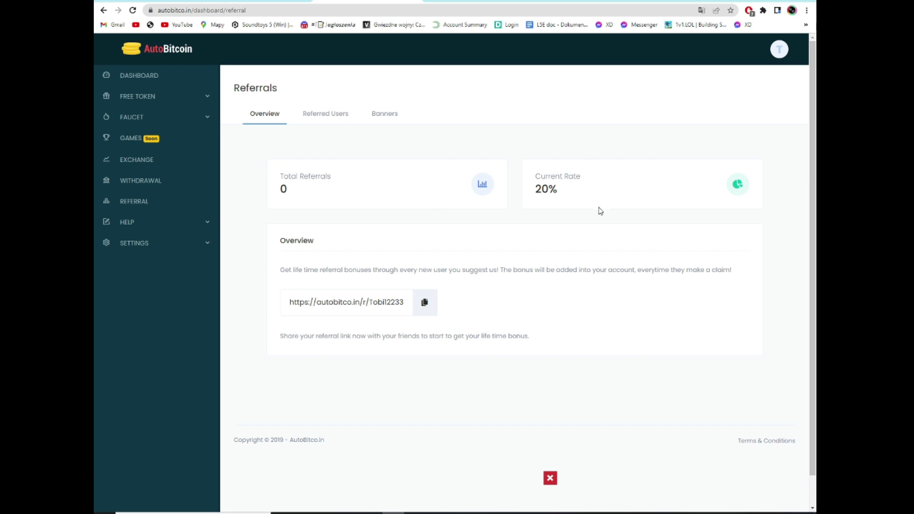
{"action": "left_click_drag", "start_coordinate": [530, 182], "coordinate": [573, 173]}
{"action": "left_click", "coordinate": [563, 178]}
{"action": "left_click", "coordinate": [586, 174]}
{"action": "left_click_drag", "start_coordinate": [519, 193], "coordinate": [579, 193]}
{"action": "left_click", "coordinate": [603, 191]}
{"action": "left_click_drag", "start_coordinate": [490, 254], "coordinate": [487, 297]}
{"action": "left_click", "coordinate": [508, 290]}
{"action": "left_click_drag", "start_coordinate": [524, 199], "coordinate": [577, 190]}
{"action": "left_click", "coordinate": [577, 189]}
Step: Look over the Help and Settings options and return to the dashboard
{"action": "left_click", "coordinate": [191, 225]}
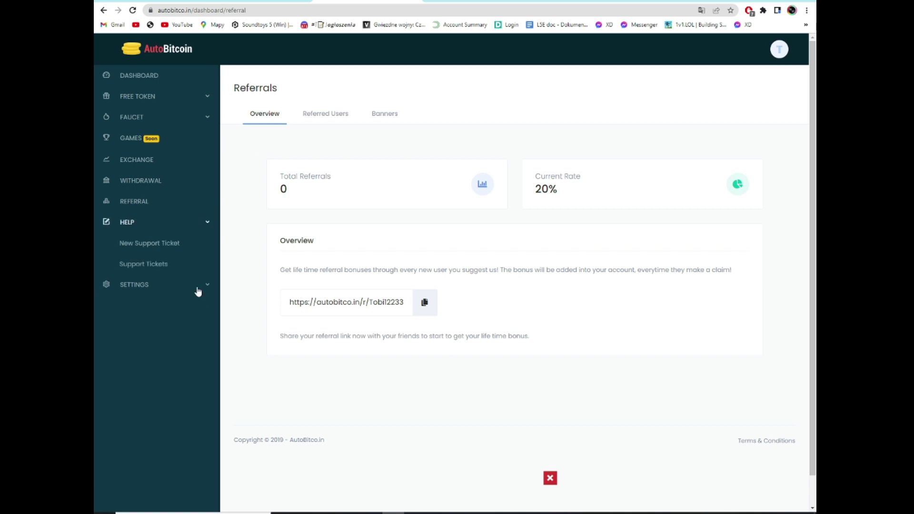
{"action": "left_click", "coordinate": [188, 286]}
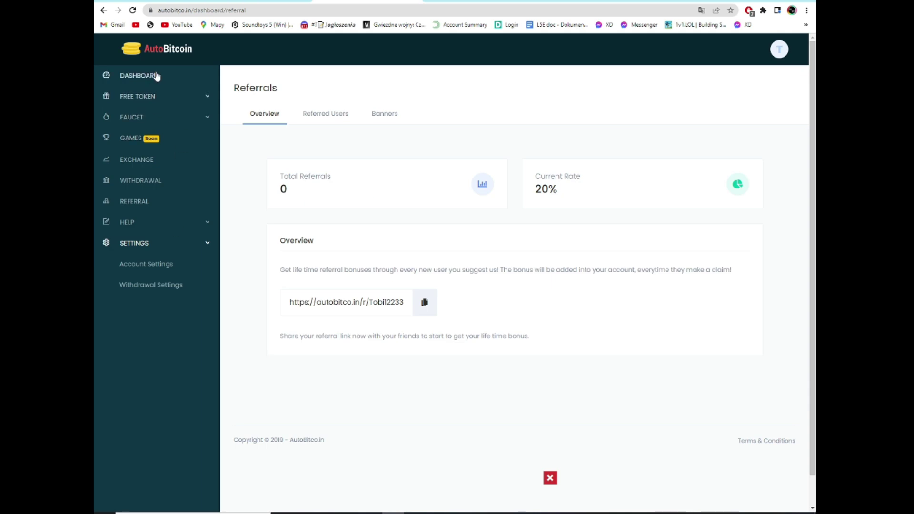
{"action": "left_click", "coordinate": [161, 78]}
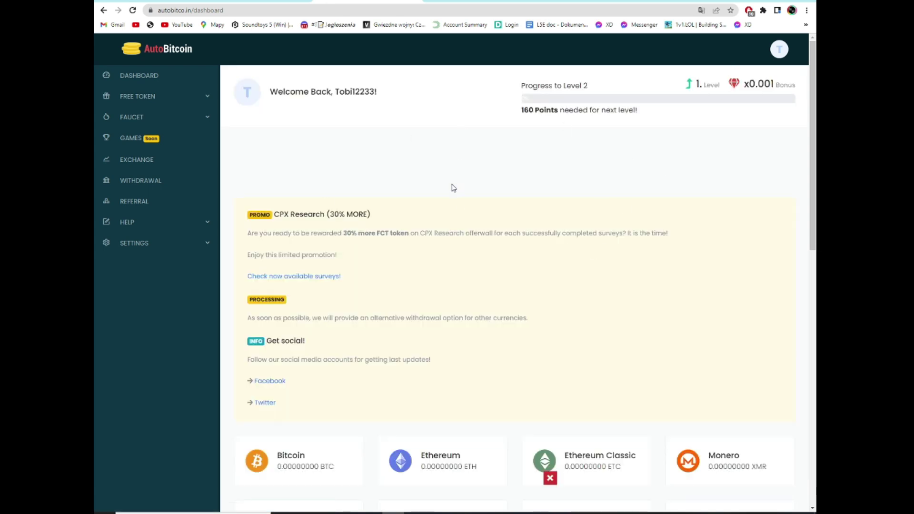
Step: Highlight the account level and bonus multiplier in the dashboard's level progress area
{"action": "left_click_drag", "start_coordinate": [803, 85], "coordinate": [691, 84]}
{"action": "left_click", "coordinate": [711, 83]}
{"action": "double_click", "coordinate": [711, 83]}
{"action": "left_click_drag", "start_coordinate": [803, 85], "coordinate": [734, 91]}
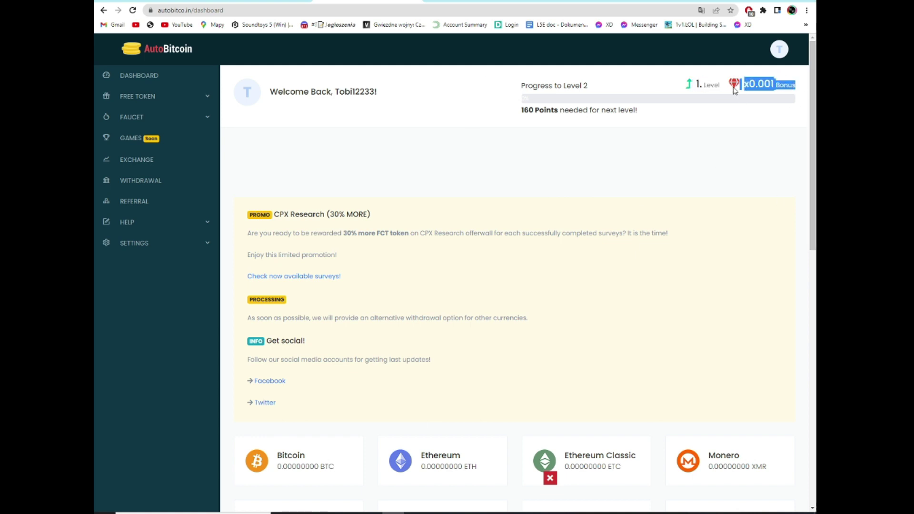
{"action": "left_click", "coordinate": [759, 88]}
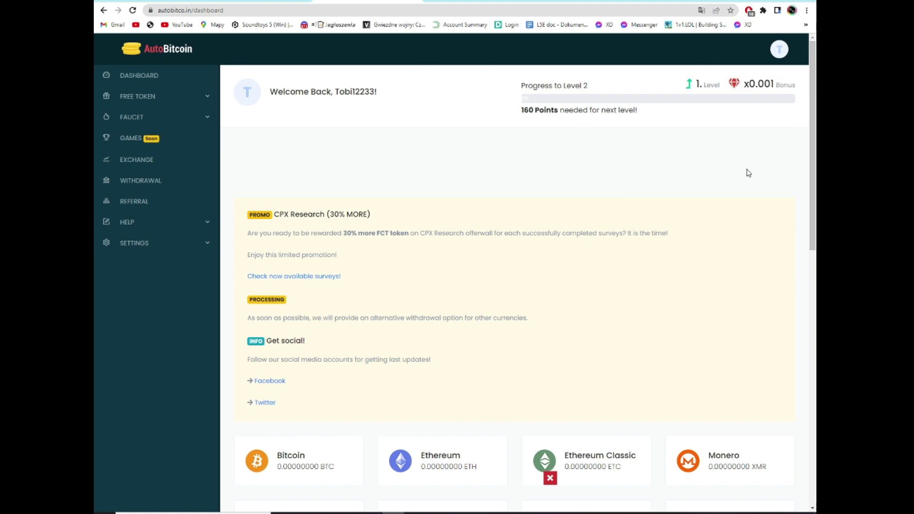
{"action": "mouse_move", "coordinate": [740, 85]}
{"action": "left_mouse_down"}
{"action": "mouse_move", "coordinate": [772, 86]}
{"action": "mouse_move", "coordinate": [756, 85]}
{"action": "left_mouse_up"}
{"action": "left_click", "coordinate": [772, 86]}
{"action": "left_click", "coordinate": [773, 87]}
{"action": "left_click", "coordinate": [756, 85]}
{"action": "scroll", "coordinate": [558, 330], "scroll_direction": "down", "scroll_amount": 2}
{"action": "scroll", "coordinate": [540, 314], "scroll_direction": "up", "scroll_amount": 2}
Step: Check the account menu's options and look through the dashboard's coin balances and latest transactions section
{"action": "left_click", "coordinate": [777, 55]}
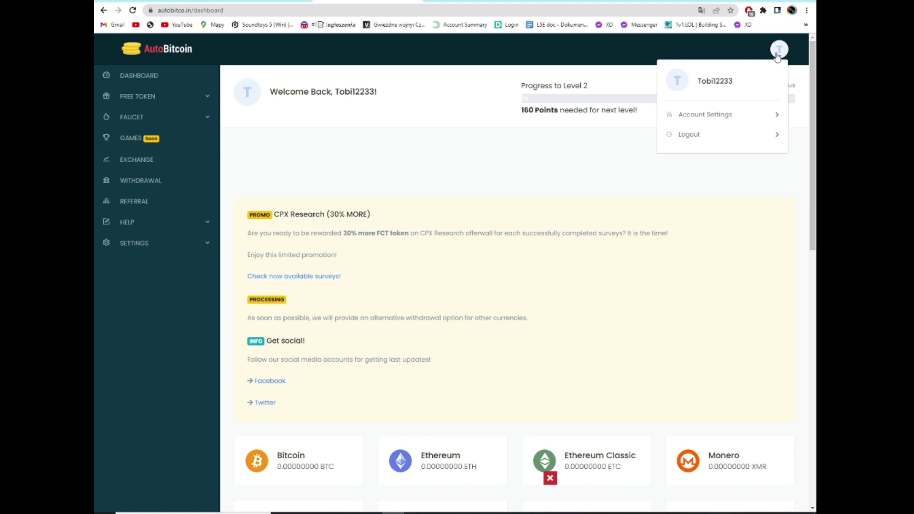
{"action": "left_click", "coordinate": [777, 55]}
{"action": "scroll", "coordinate": [451, 271], "scroll_direction": "down", "scroll_amount": 5}
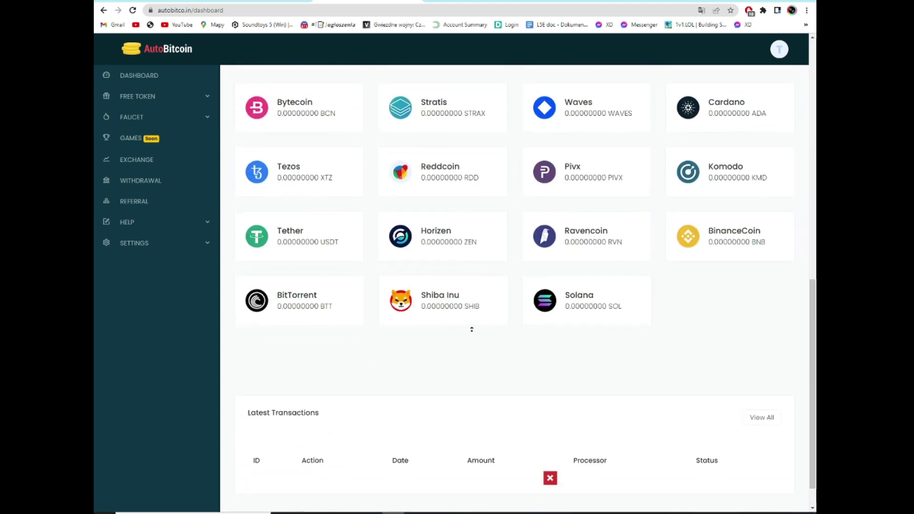
{"action": "scroll", "coordinate": [471, 329], "scroll_direction": "up", "scroll_amount": 5}
{"action": "scroll", "coordinate": [518, 339], "scroll_direction": "down", "scroll_amount": 4}
{"action": "scroll", "coordinate": [506, 333], "scroll_direction": "up", "scroll_amount": 2}
{"action": "scroll", "coordinate": [502, 336], "scroll_direction": "up", "scroll_amount": 2}
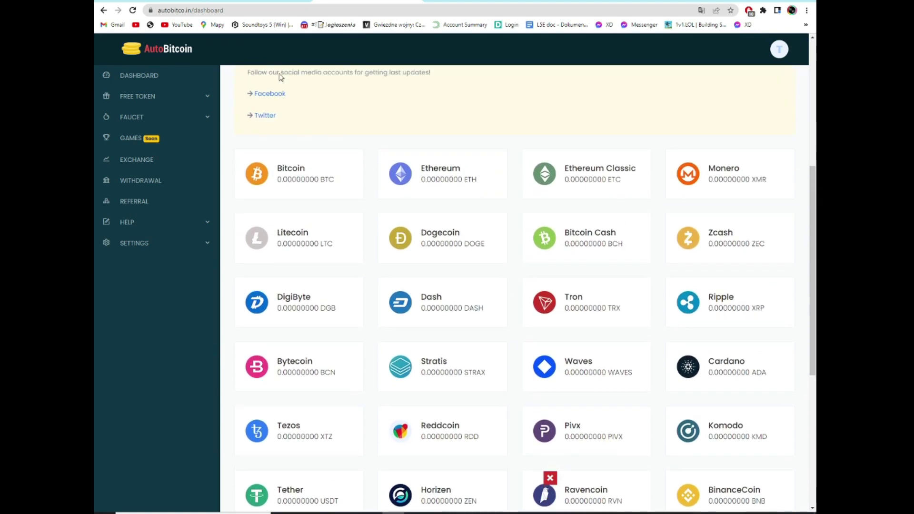
{"action": "scroll", "coordinate": [430, 115], "scroll_direction": "down", "scroll_amount": 3}
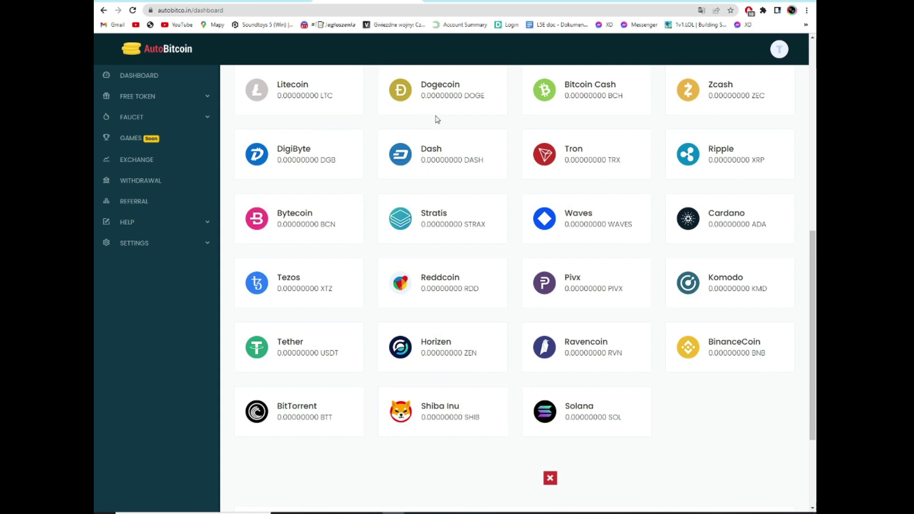
{"action": "middle_click", "coordinate": [511, 304]}
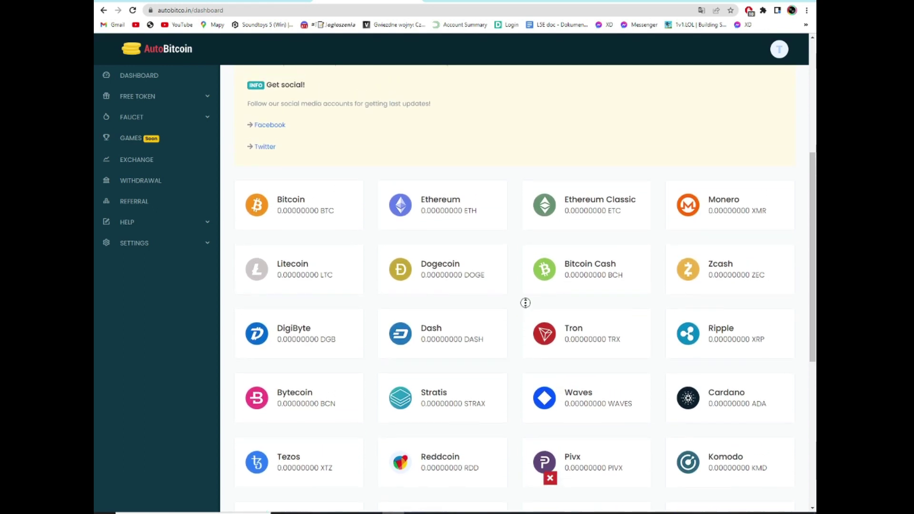
{"action": "left_click", "coordinate": [450, 303]}
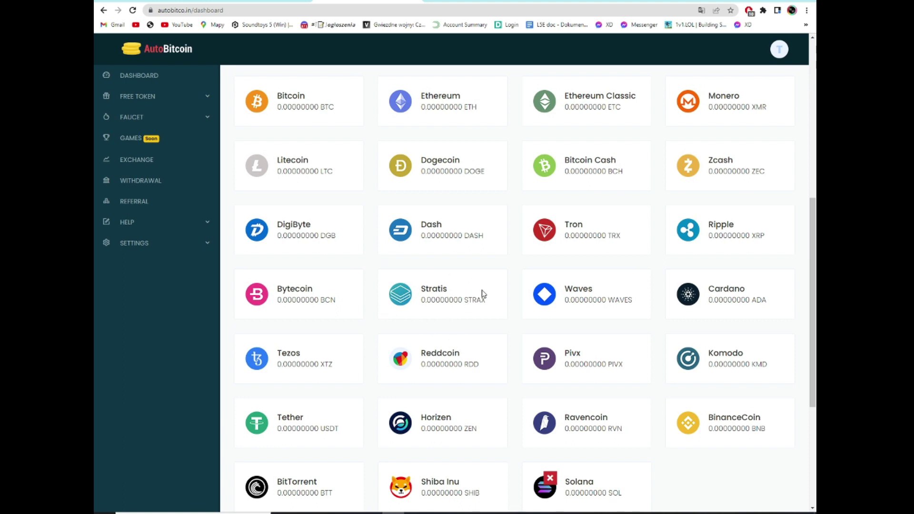
{"action": "scroll", "coordinate": [514, 324], "scroll_direction": "up", "scroll_amount": 8}
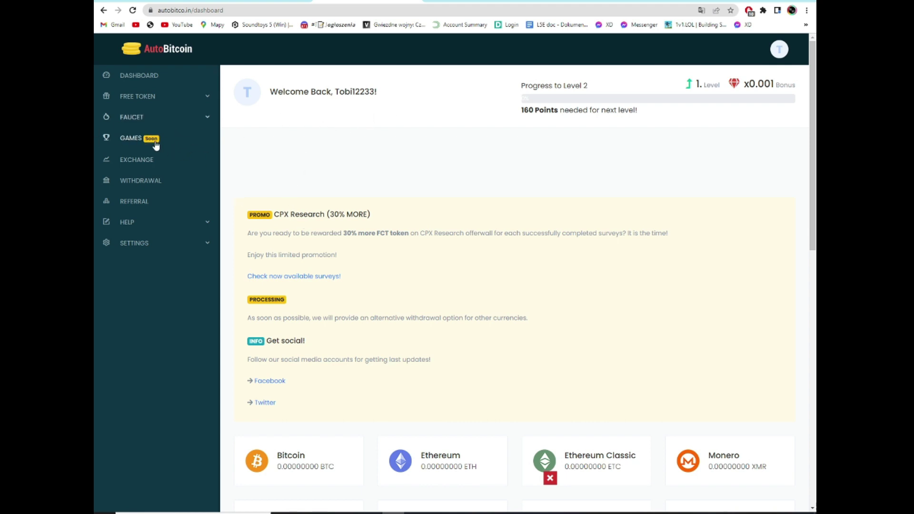
Step: Reload the dashboard and show the Free Token earning options
{"action": "left_click", "coordinate": [157, 75]}
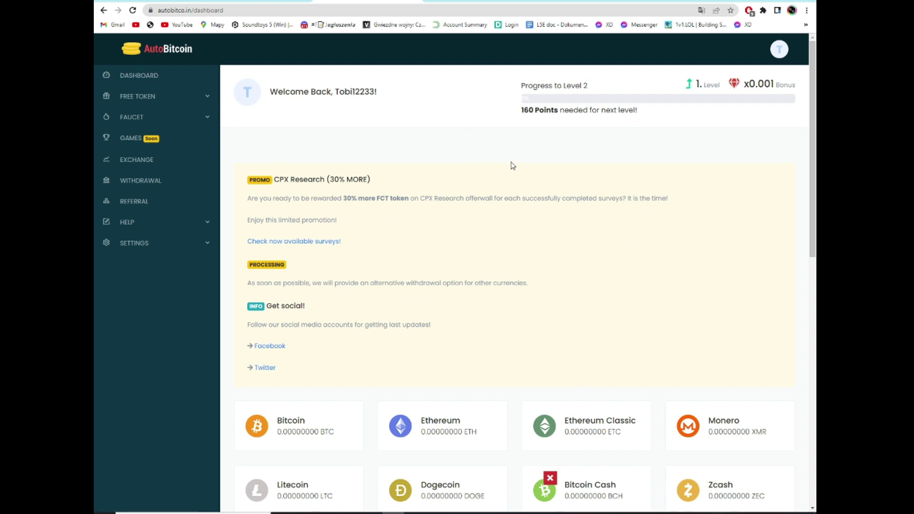
{"action": "scroll", "coordinate": [496, 332], "scroll_direction": "down", "scroll_amount": 2}
{"action": "scroll", "coordinate": [485, 276], "scroll_direction": "up", "scroll_amount": 2}
{"action": "left_click", "coordinate": [206, 99]}
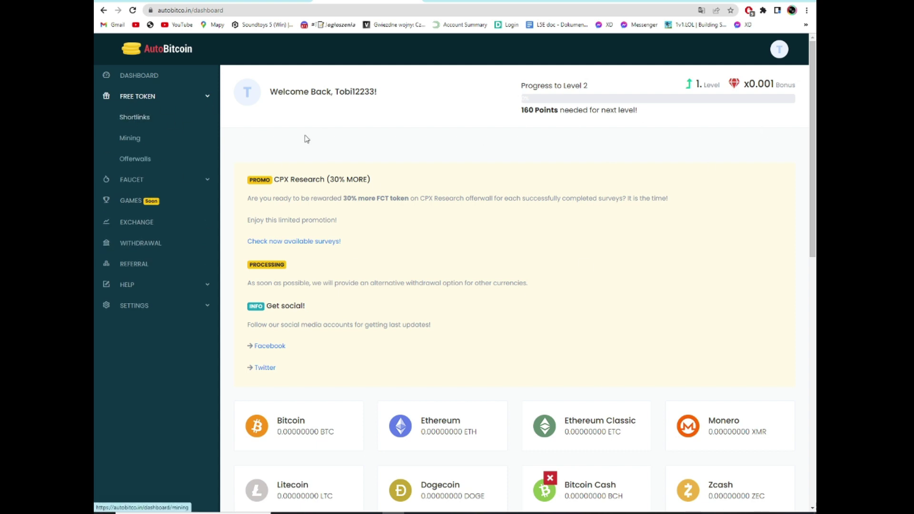
{"action": "middle_click", "coordinate": [474, 274]}
{"action": "middle_click", "coordinate": [541, 147]}
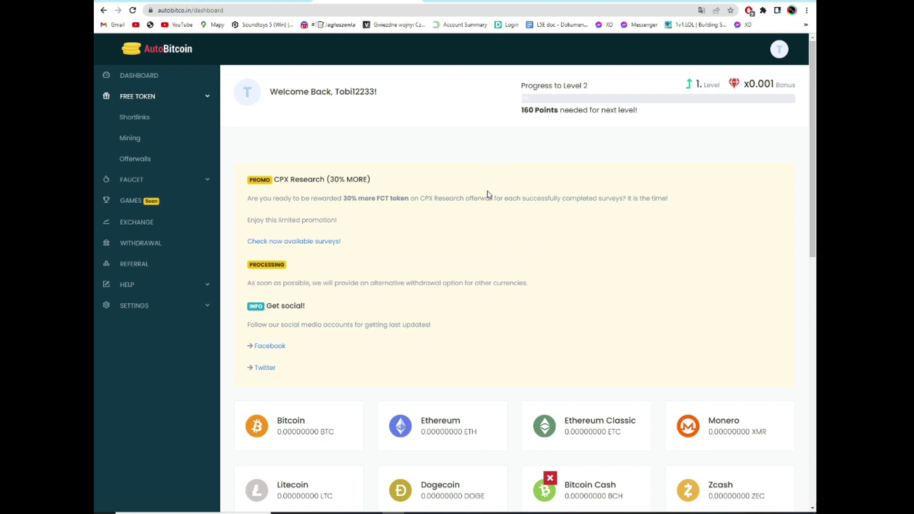